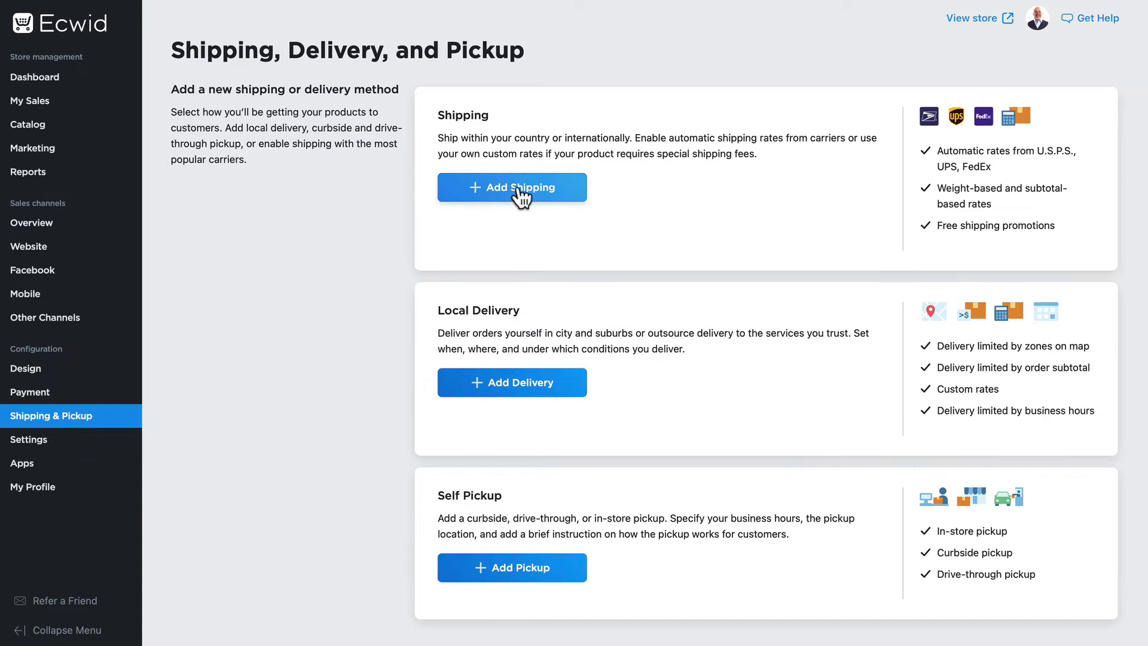
Step: Add a new shipping method with U.S.P.S. as the carrier
left_click(521, 191)
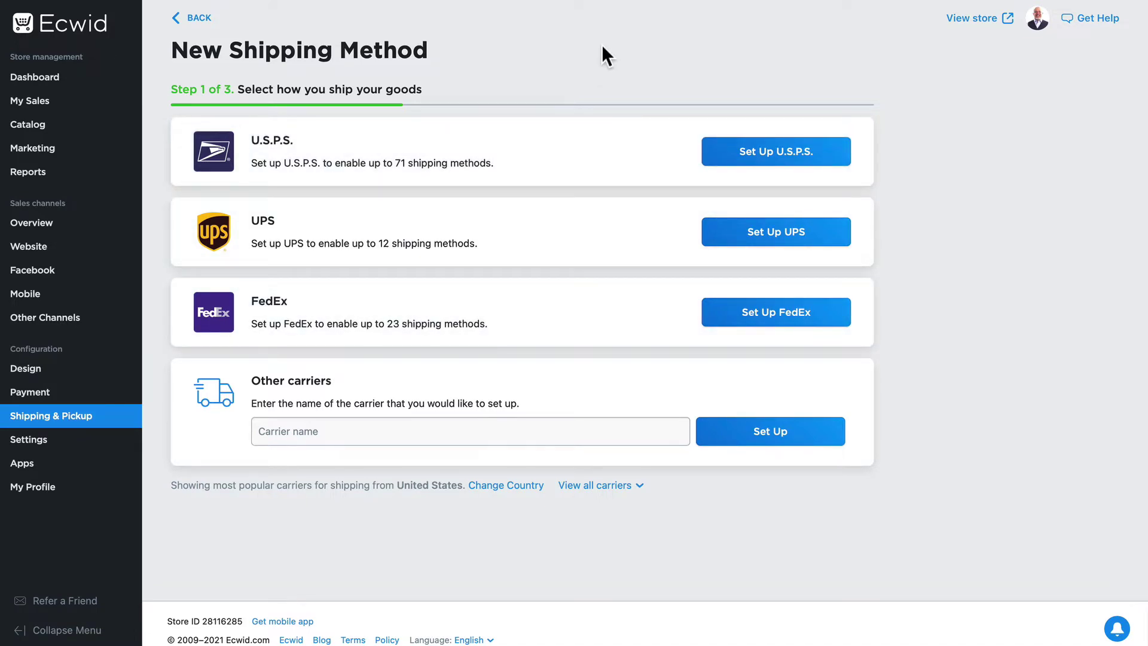
left_click(778, 159)
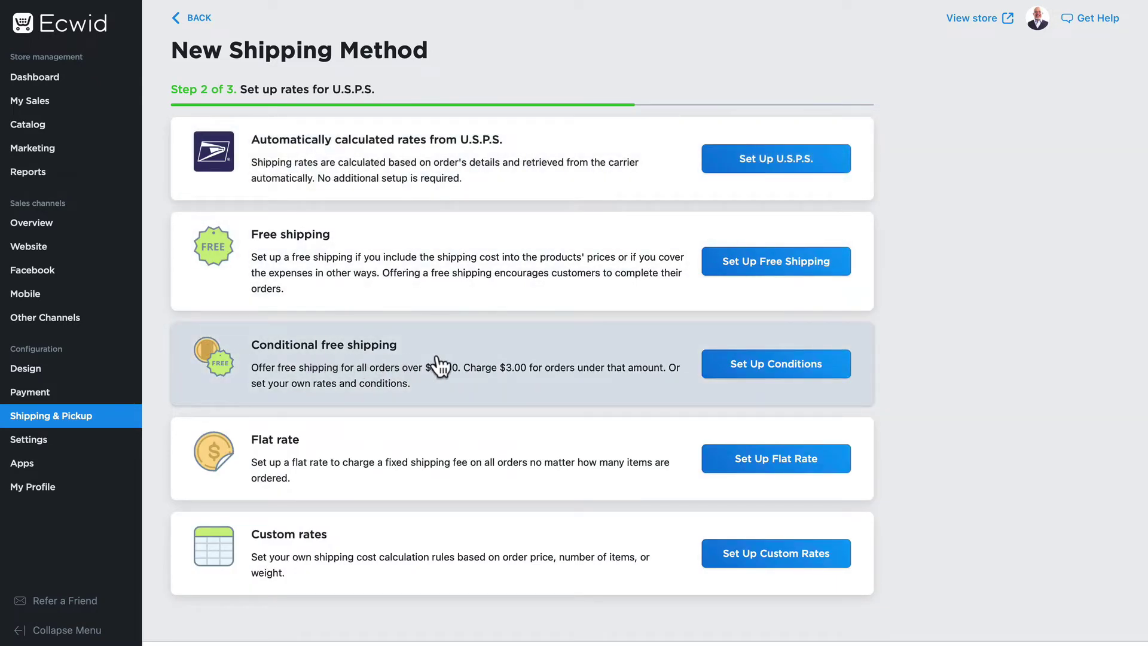
Step: Choose conditional free shipping and name the method 'Free Shipping Over $20.00'
left_click(784, 364)
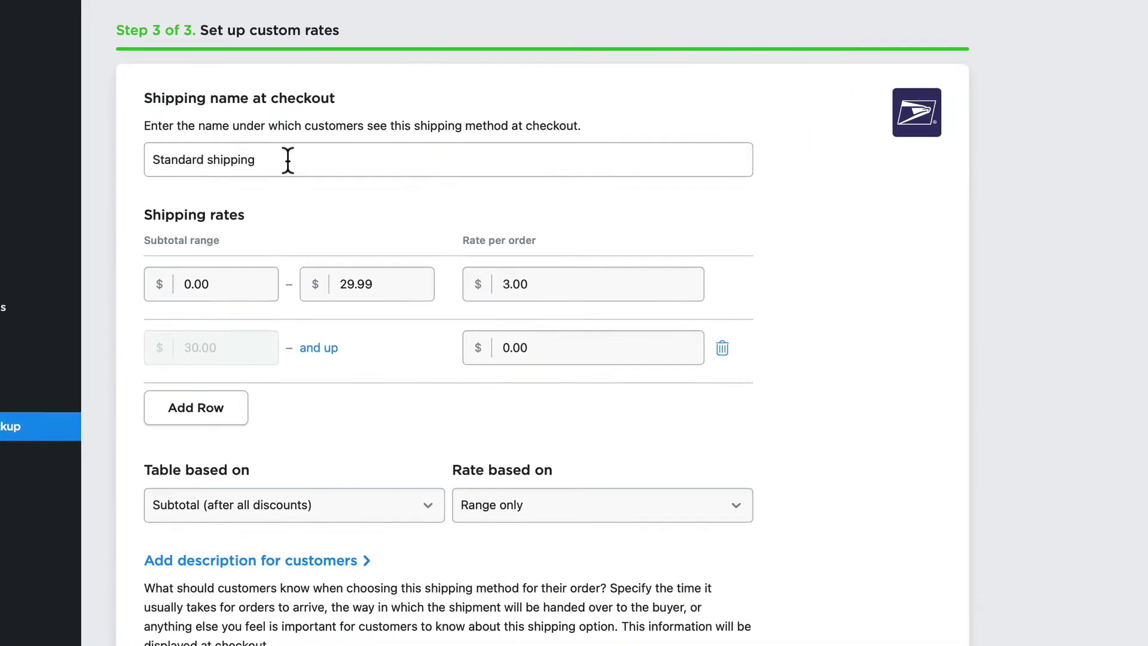
left_click_drag(302, 190, 169, 188)
type("Fre")
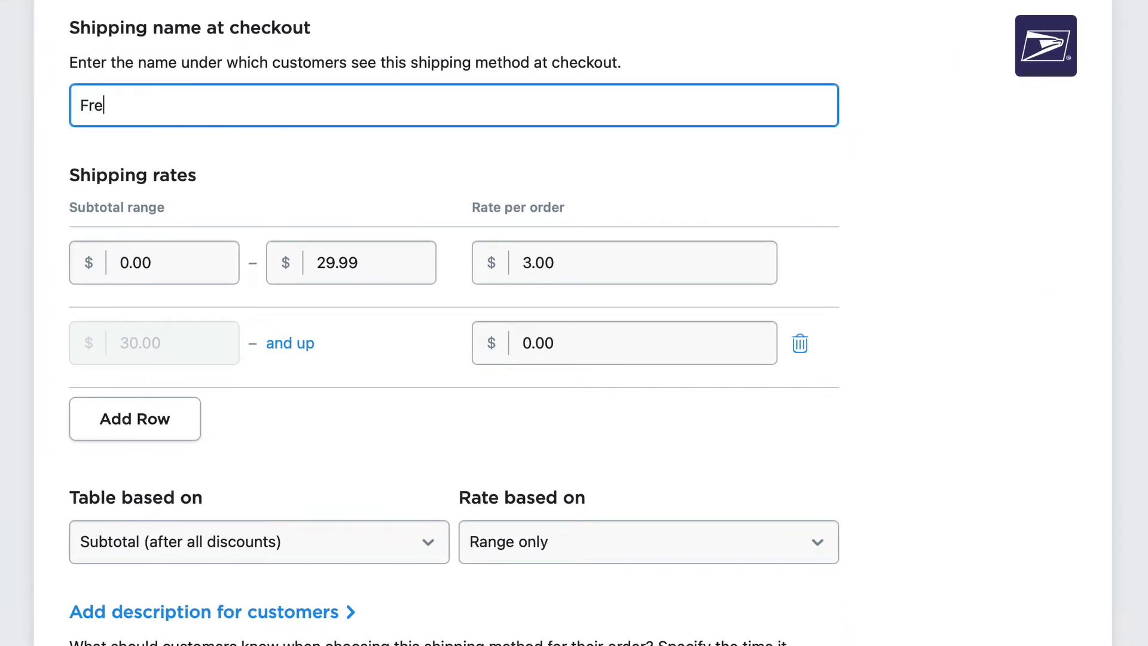
type("e Shipping Over ")
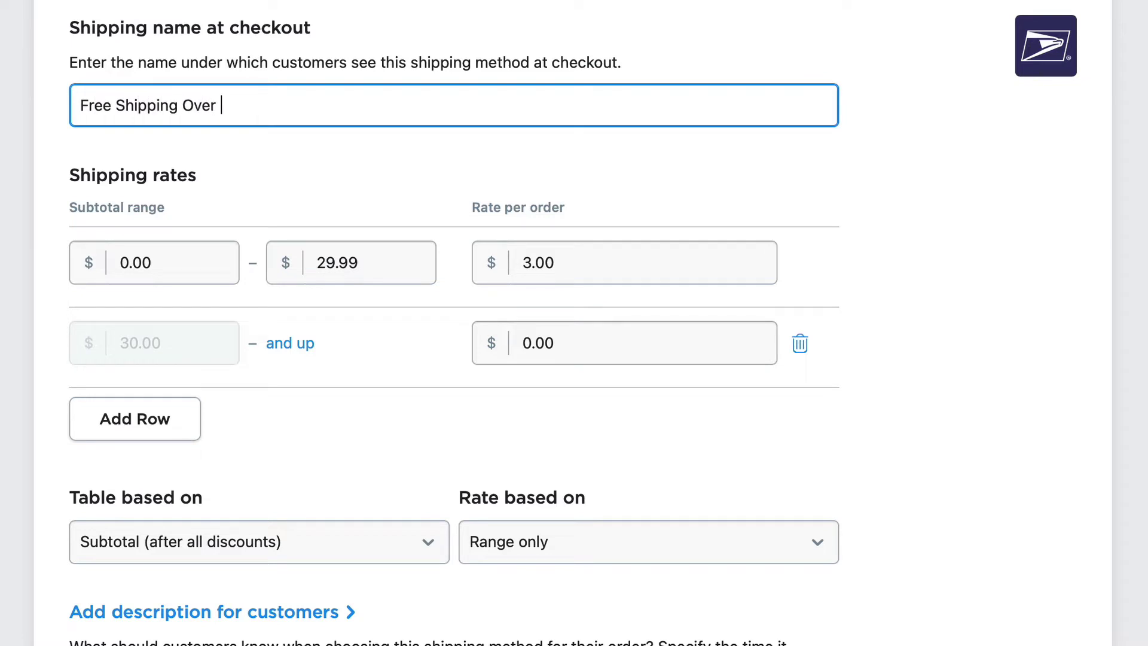
type("$20.00")
Step: Charge $5.00 for subtotals 0.00–19.99, so orders of 20.00 and up ship free
scroll(282, 181, "down", 2)
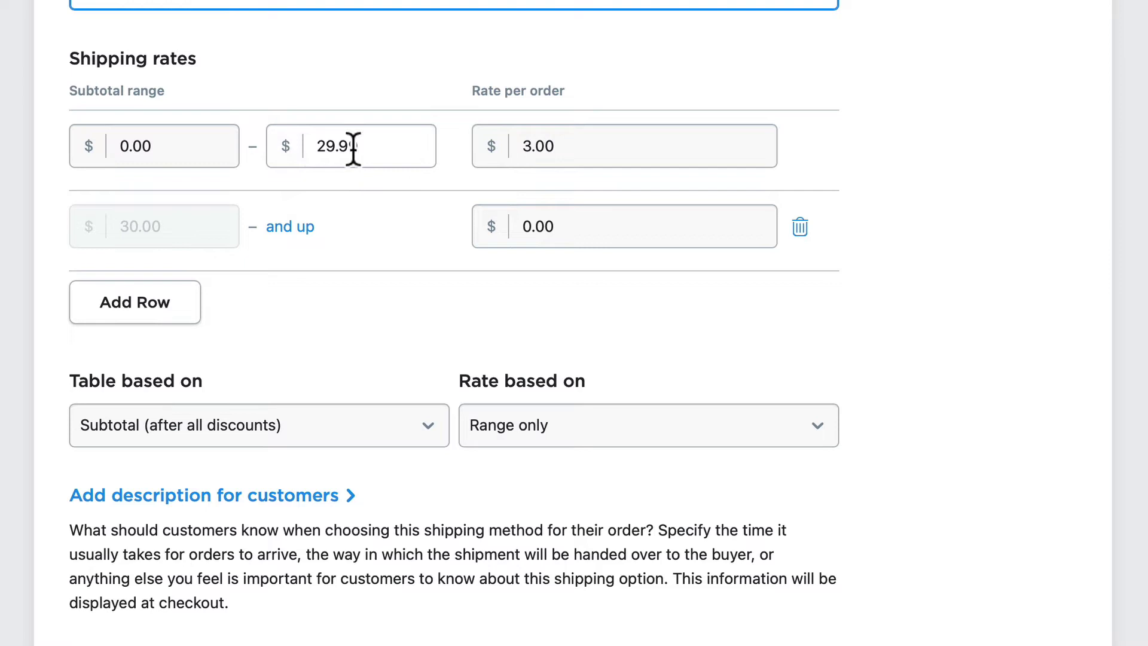
left_click_drag(358, 146, 299, 146)
type("29")
key("BackSpace")
key("BackSpace")
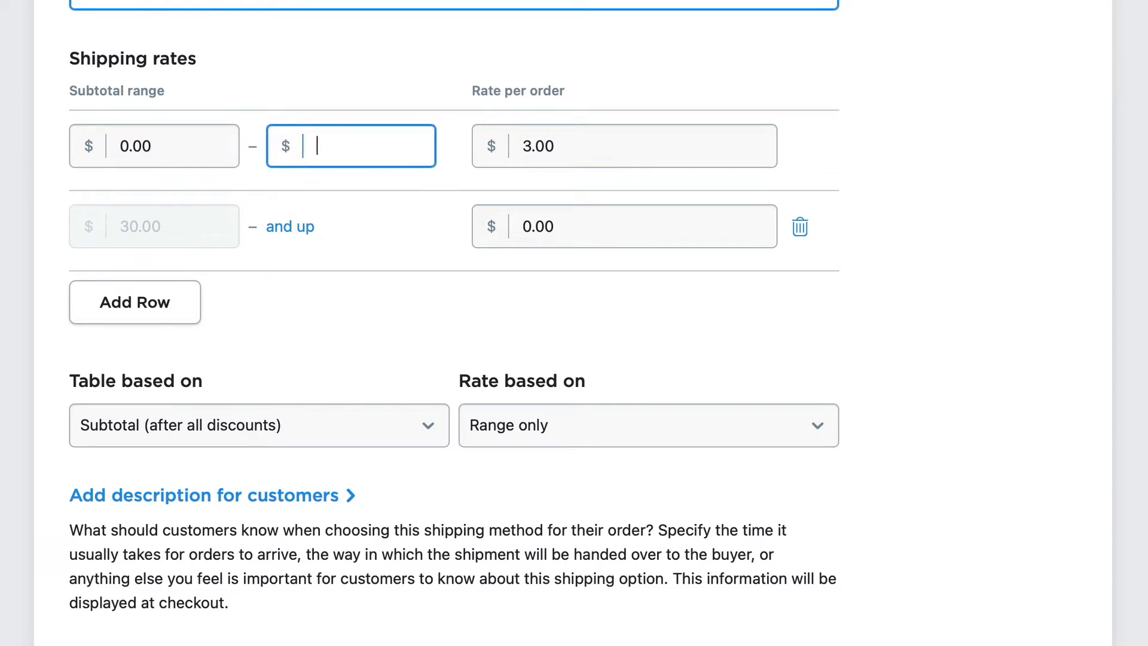
type("19.99")
key("Tab")
key("BackSpace")
type("5.00")
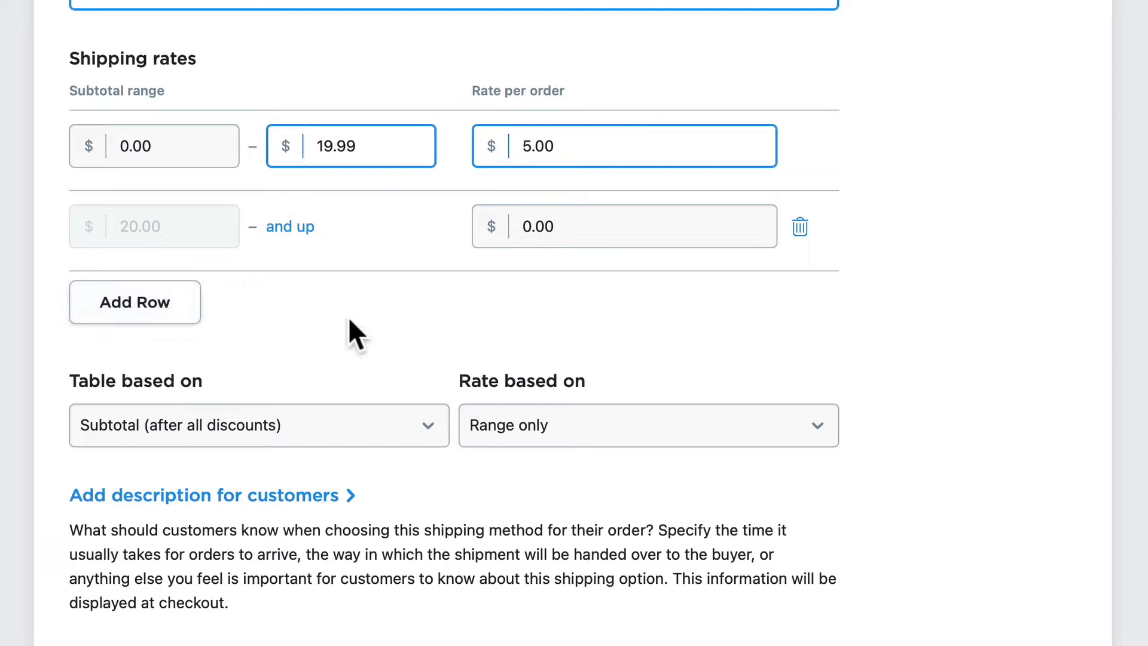
Step: Add the description 'Free Shipping for orders over $20.00' and set the minimum subtotal to 20.00
scroll(353, 330, "down", 3)
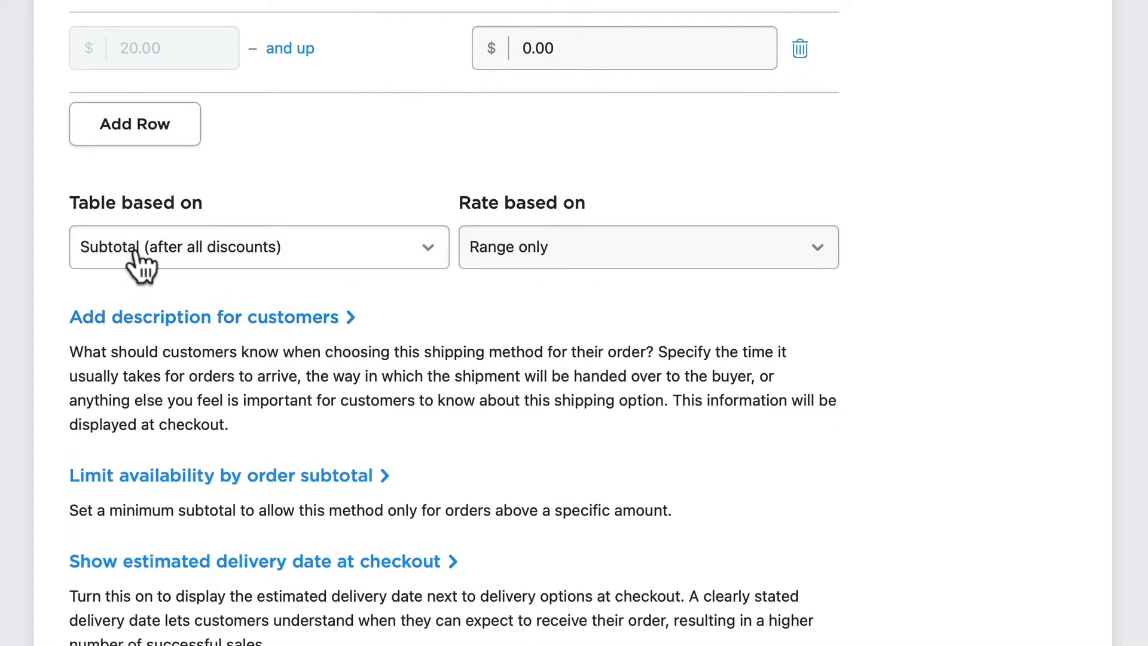
scroll(260, 263, "down", 3)
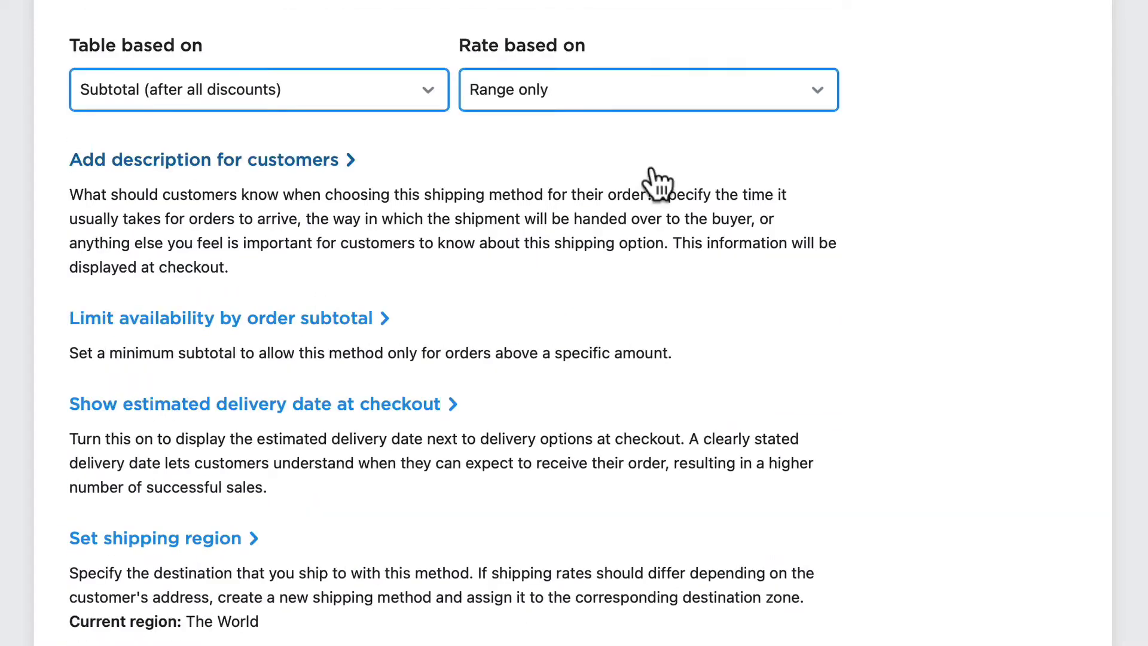
left_click(196, 161)
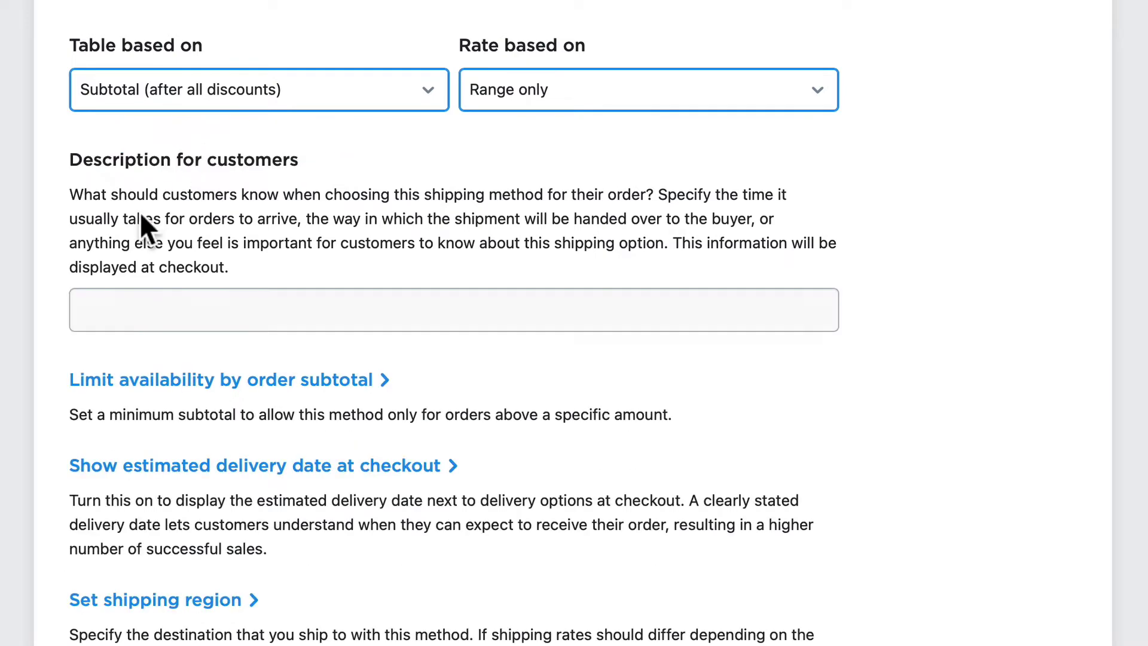
left_click(118, 311)
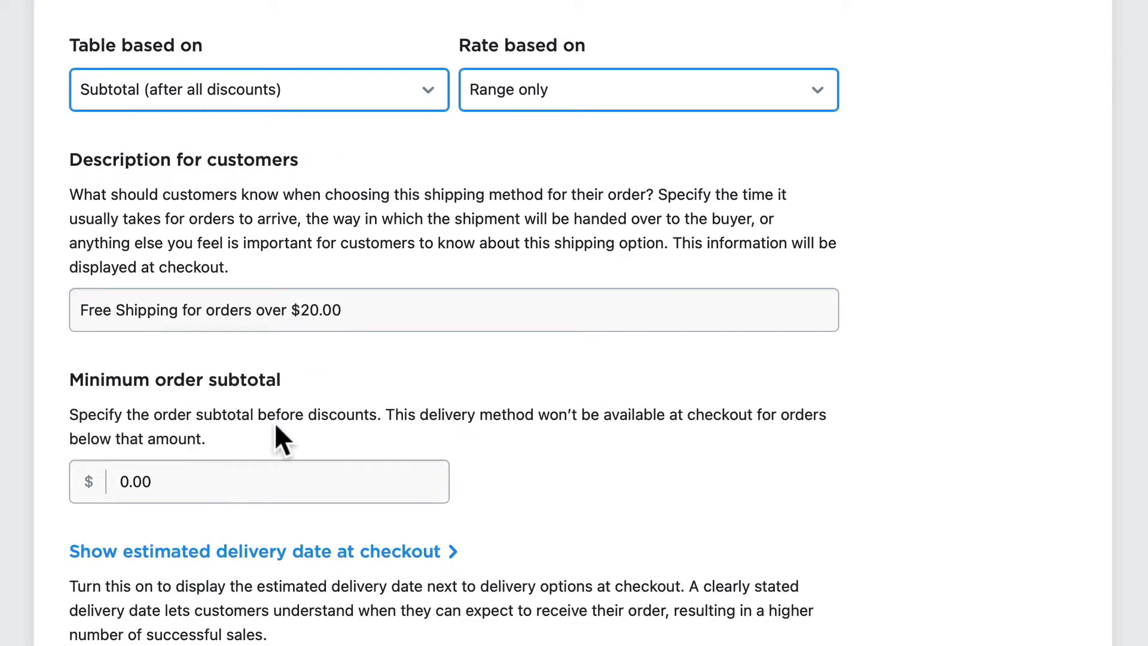
left_click_drag(154, 480, 97, 482)
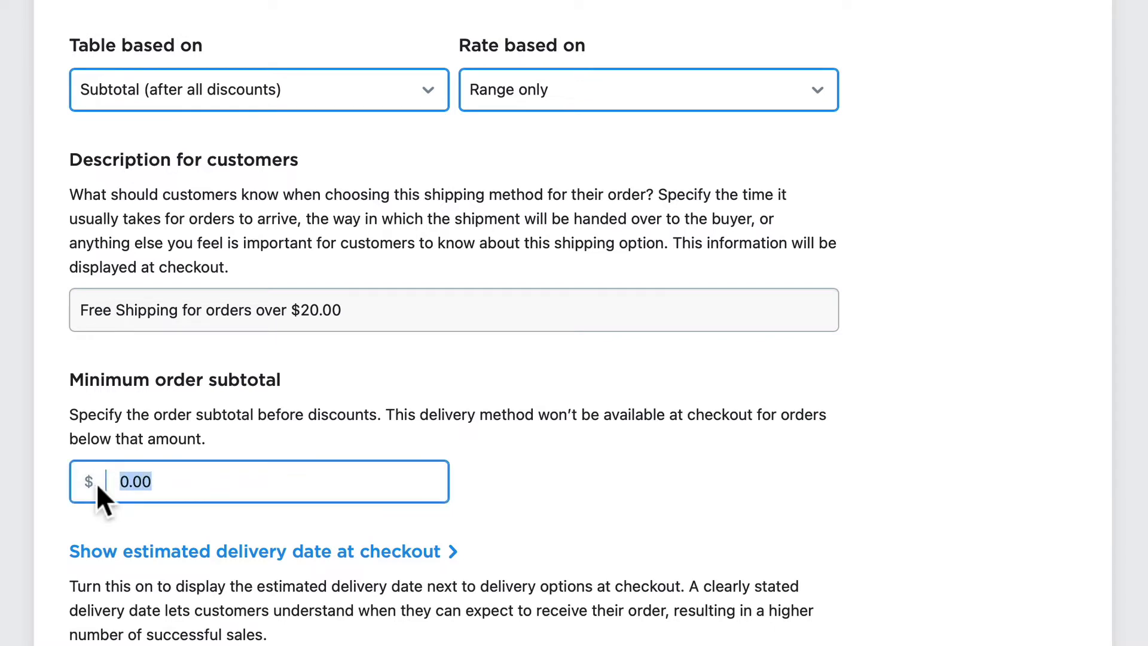
type("20.00")
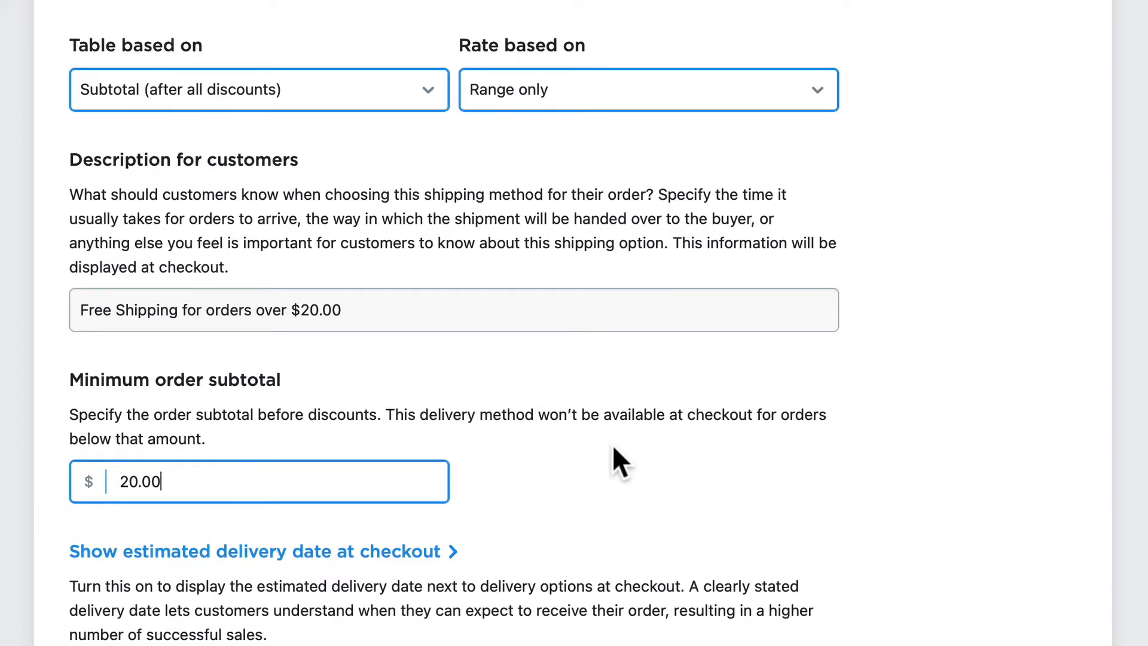
Step: Show the estimated delivery date at checkout with a 1–3 day transit time
scroll(611, 445, "down", 3)
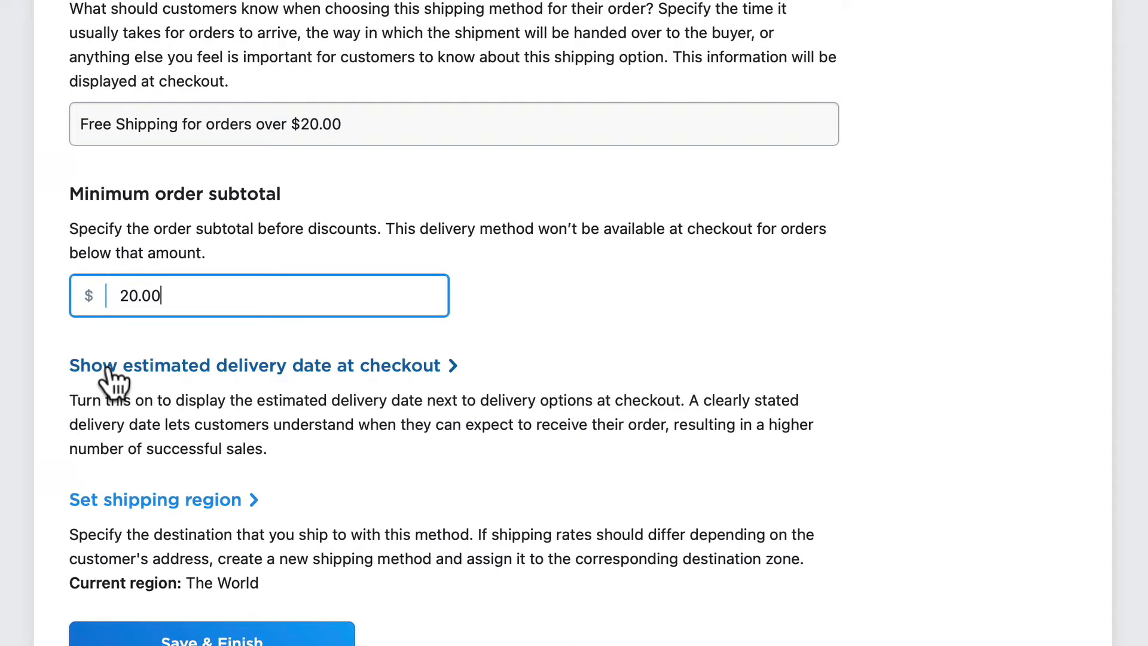
left_click(111, 372)
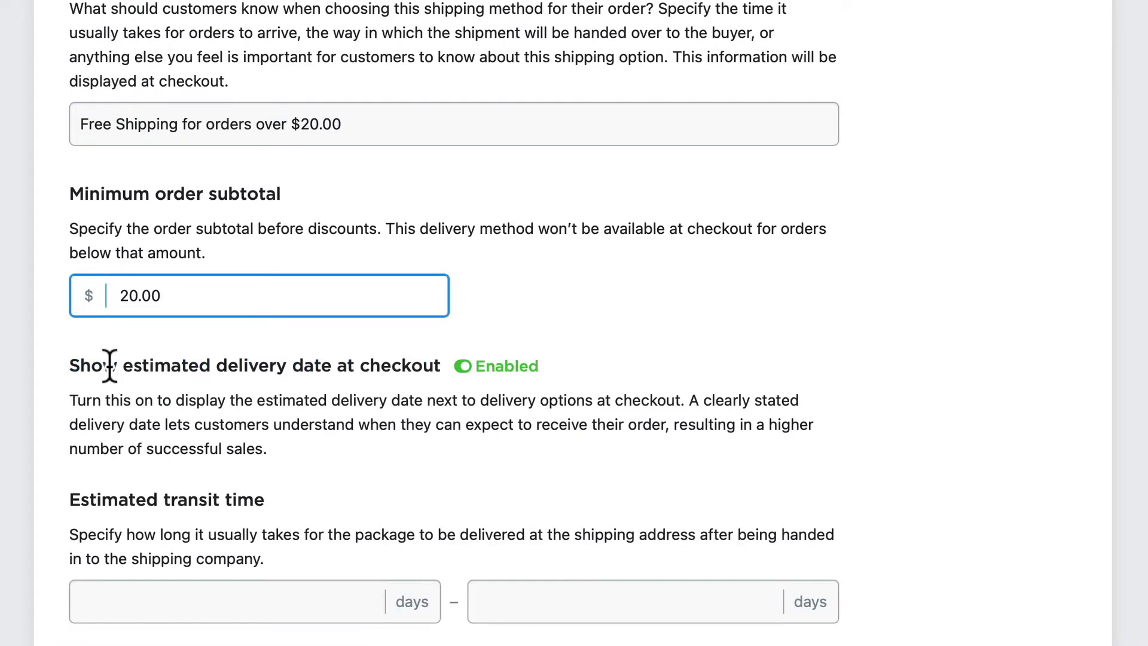
scroll(70, 439, "down", 3)
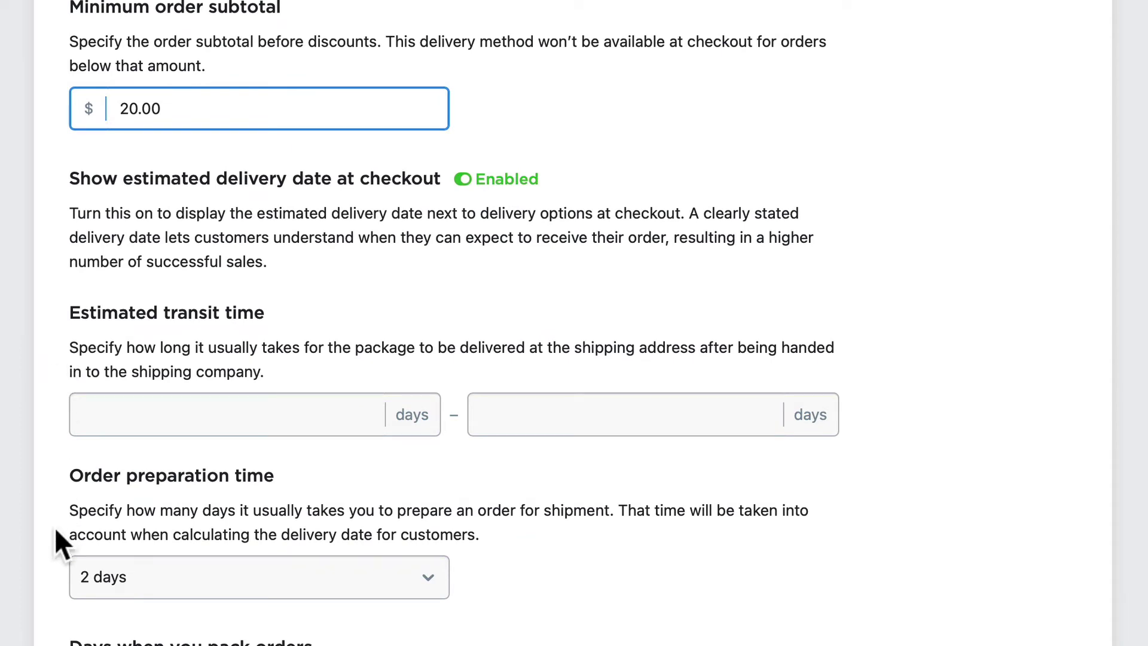
left_click(122, 422)
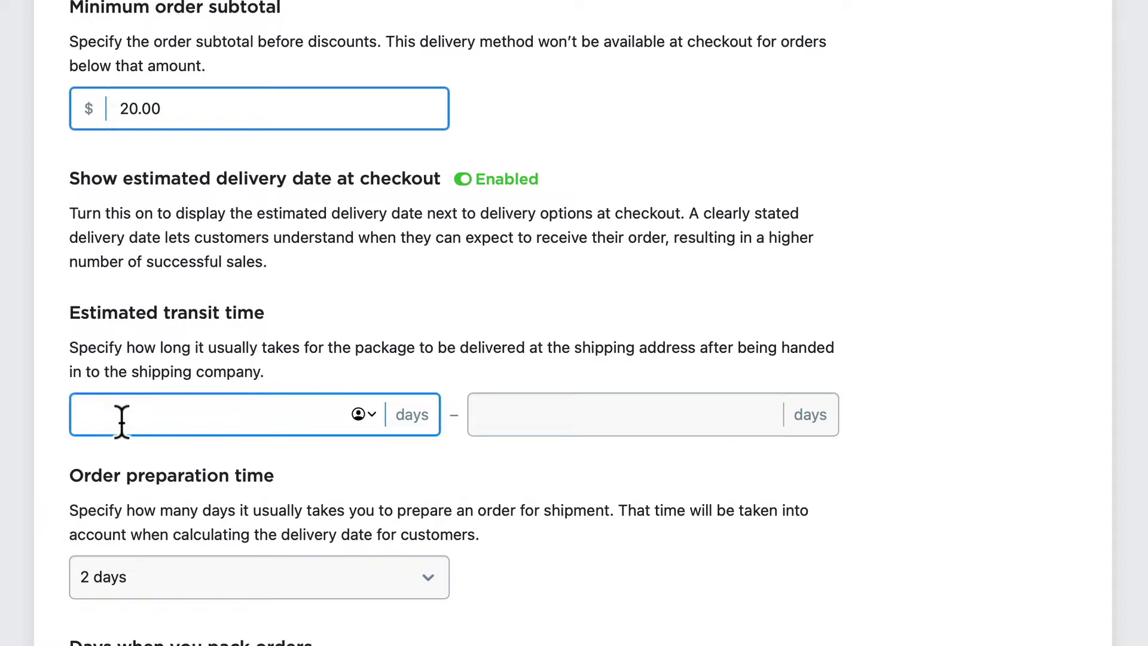
type("1")
key("Tab")
type("3")
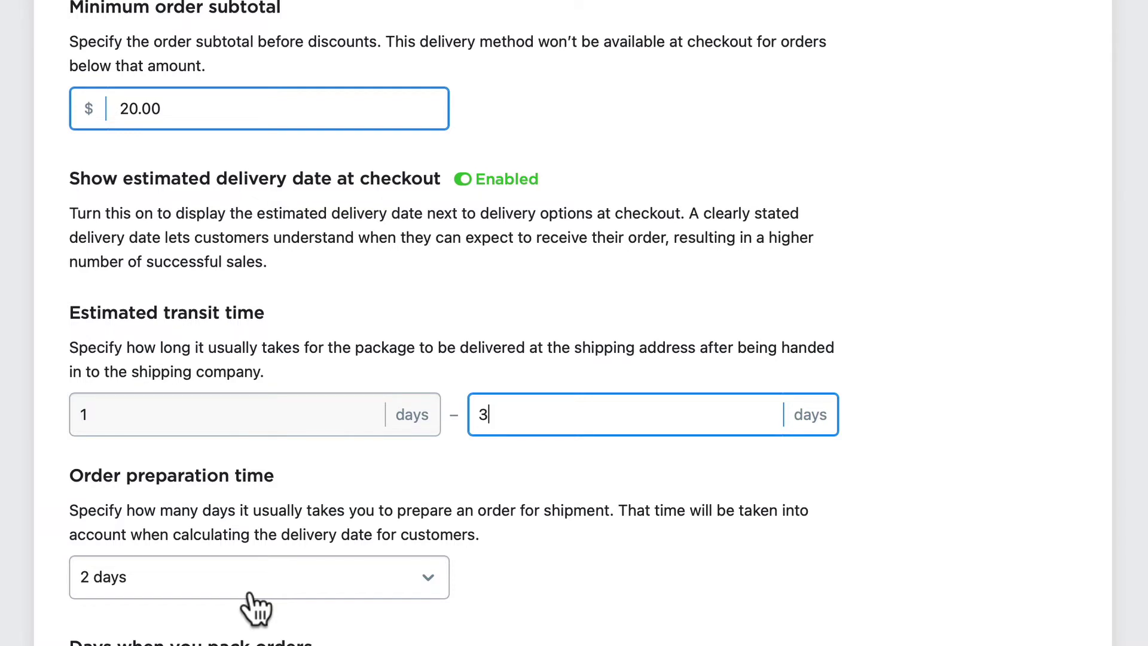
scroll(256, 609, "down", 5)
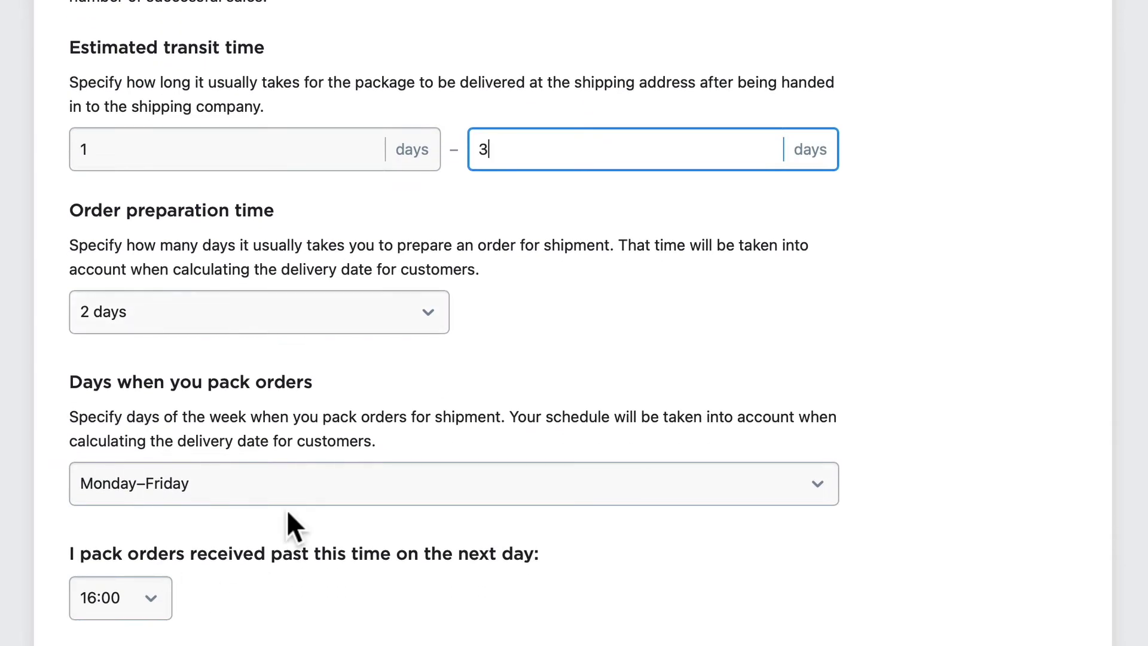
scroll(251, 586, "down", 3)
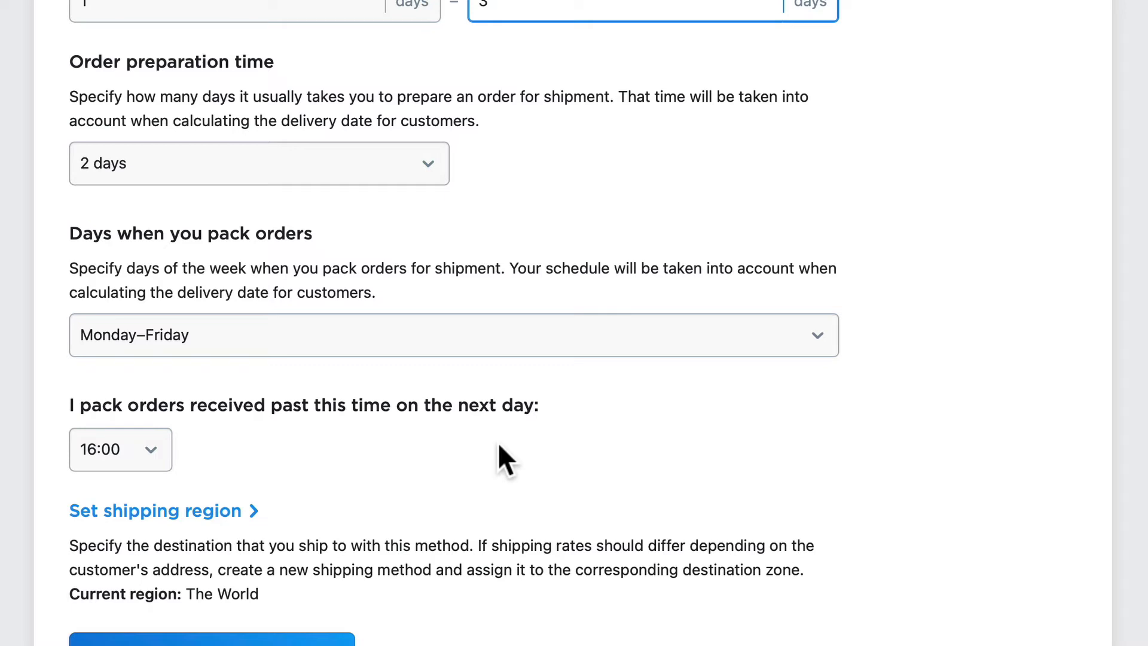
Step: Limit the shipping region to the United States zone and save the method
scroll(499, 445, "down", 5)
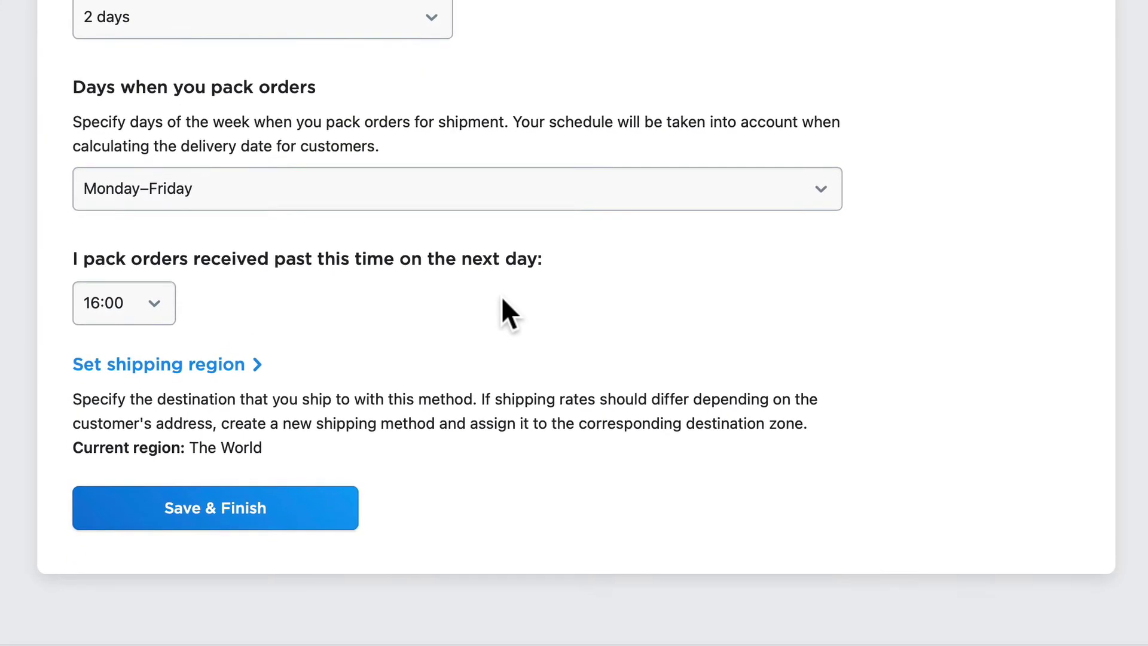
left_click(173, 366)
scroll(74, 436, "down", 5)
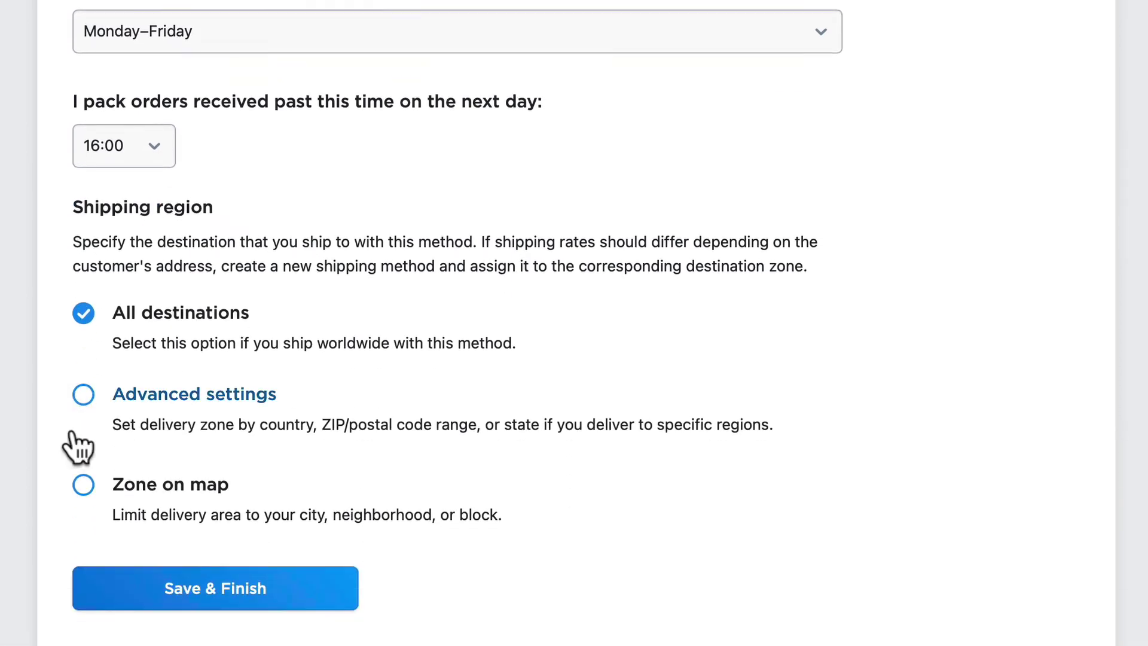
left_click(83, 395)
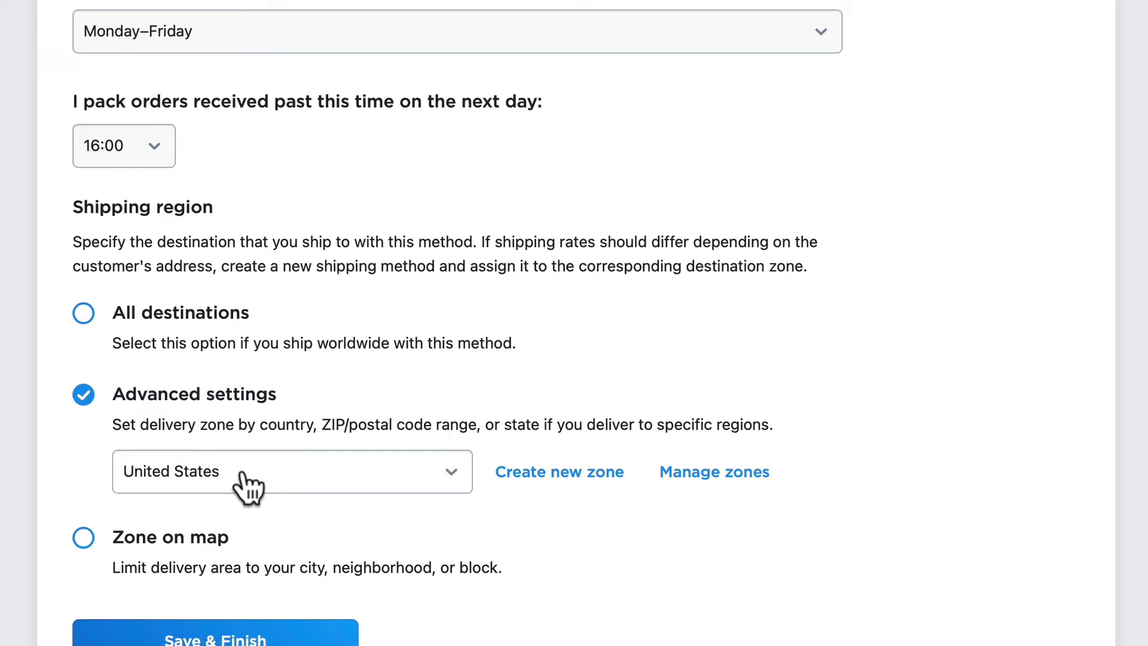
scroll(227, 549, "down", 1)
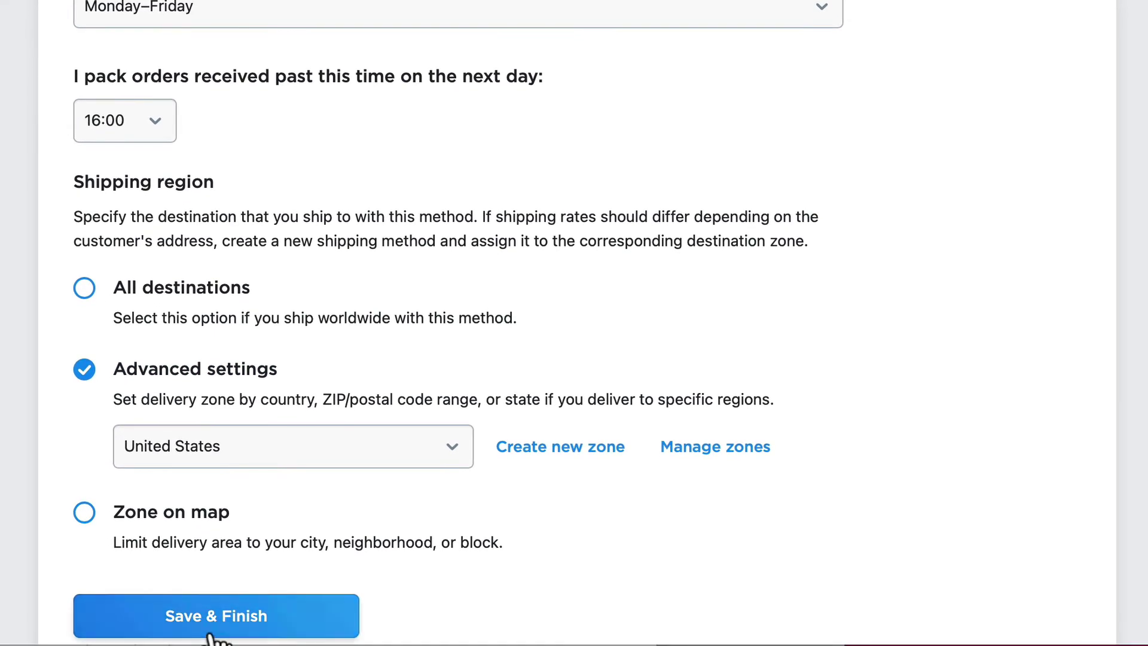
left_click(212, 625)
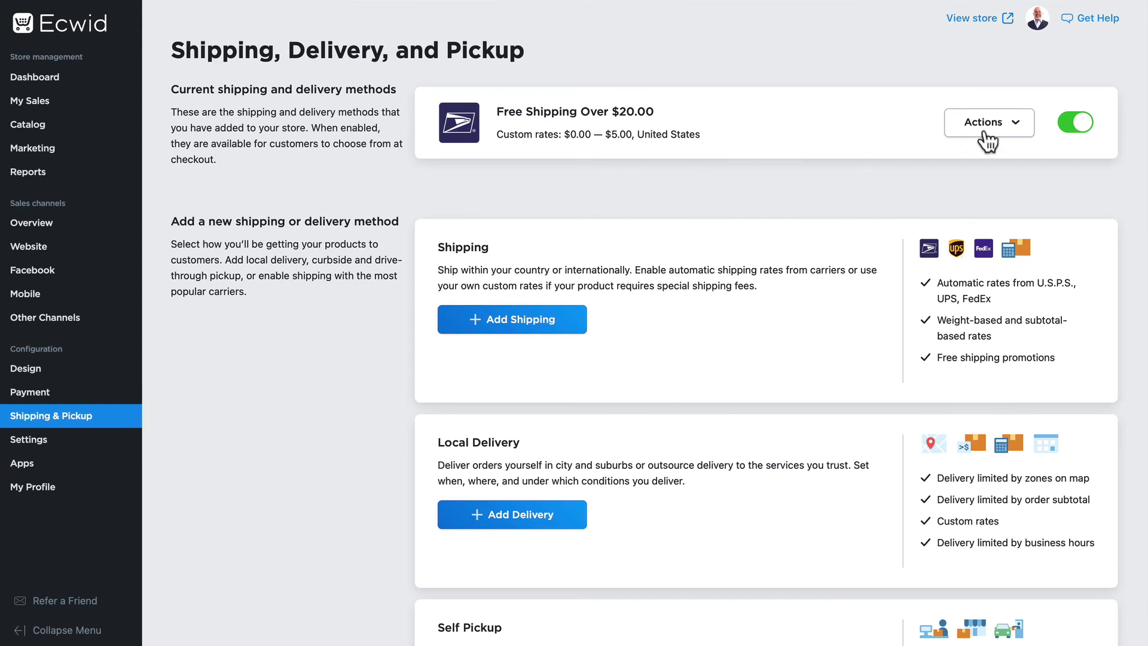
Step: Reopen the Free Shipping Over $20.00 method for editing
left_click(987, 122)
left_click(966, 160)
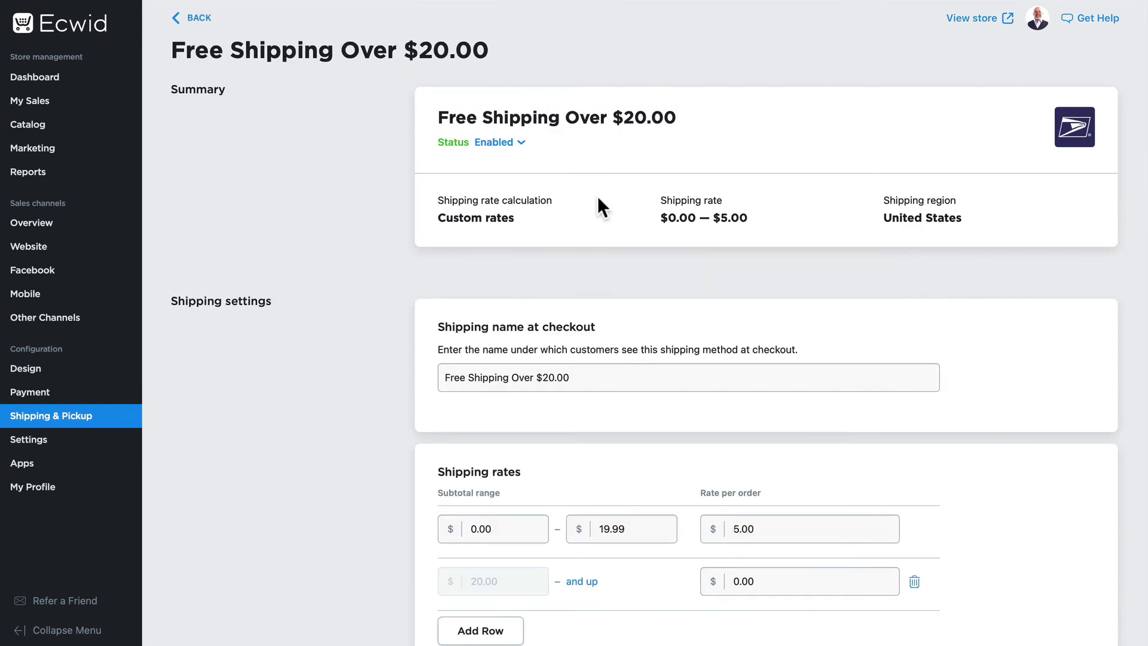
scroll(318, 225, "down", 5)
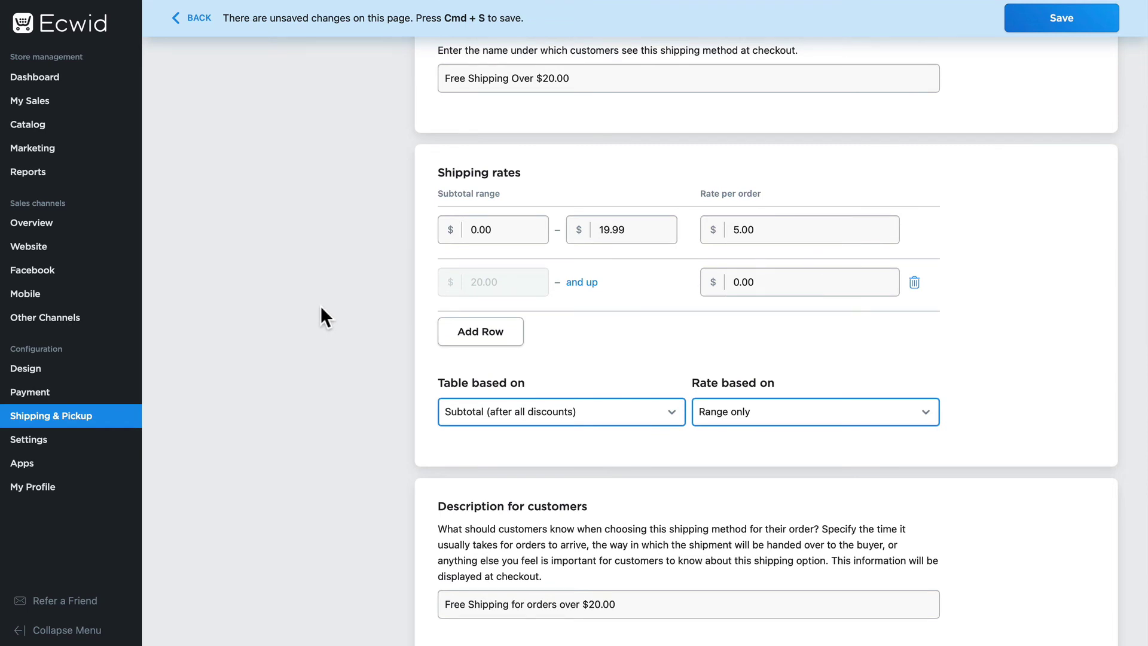
scroll(320, 306, "down", 2)
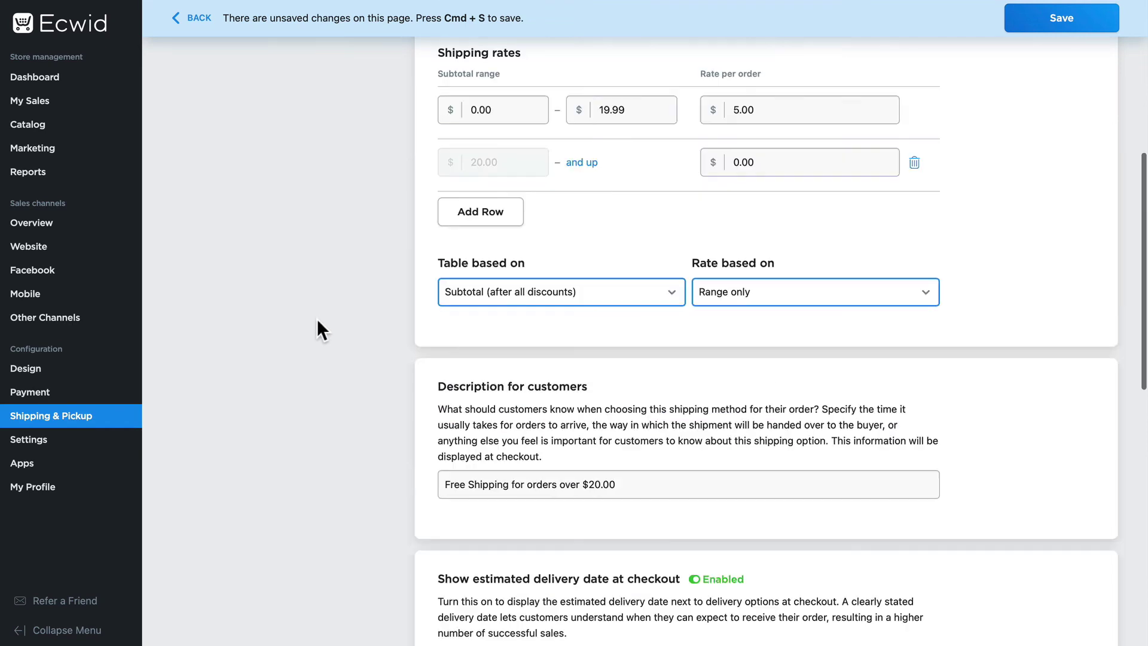
Step: Base the rate table on Weight, with rates calculated by range, subtotal and weight
left_click(525, 298)
left_click(465, 267)
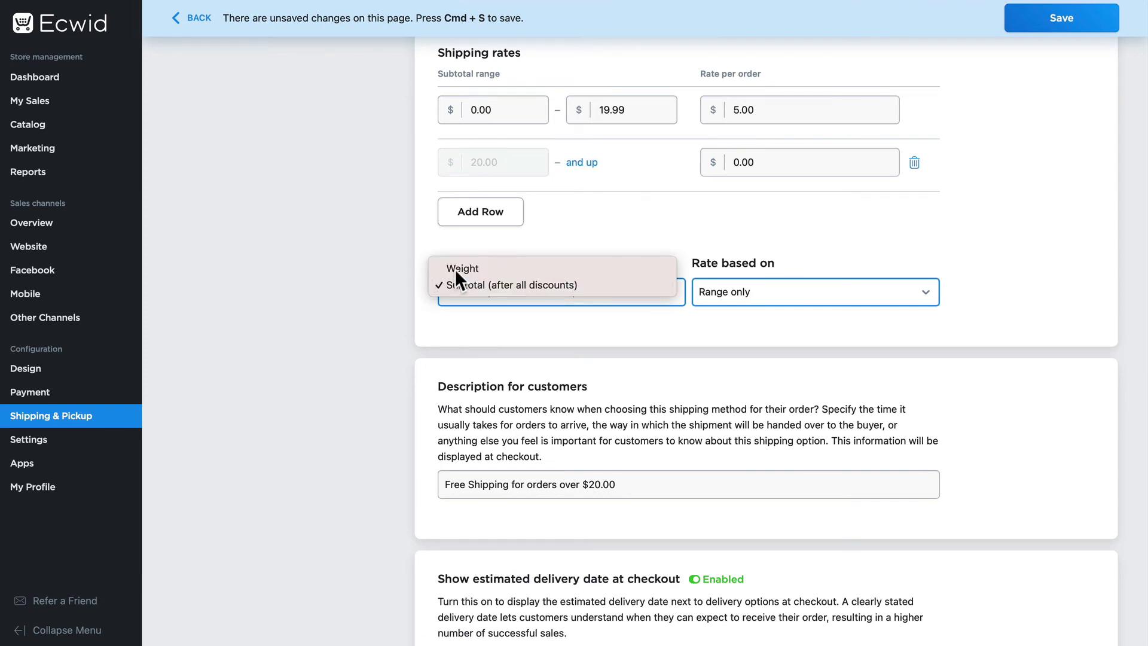
left_click(725, 302)
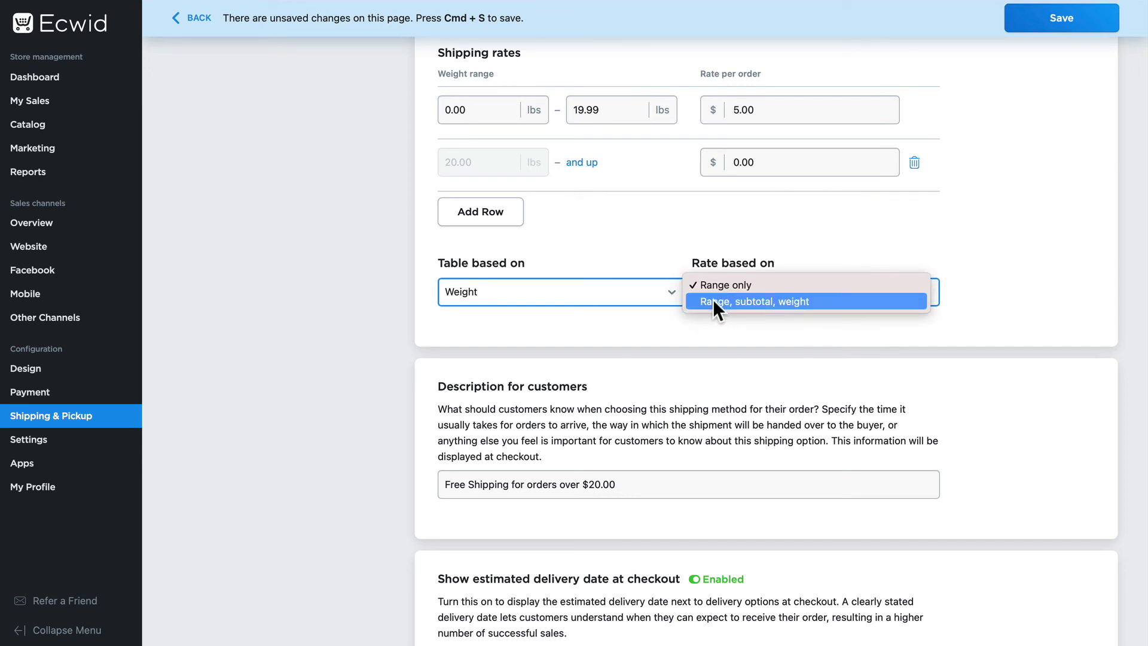
left_click(713, 299)
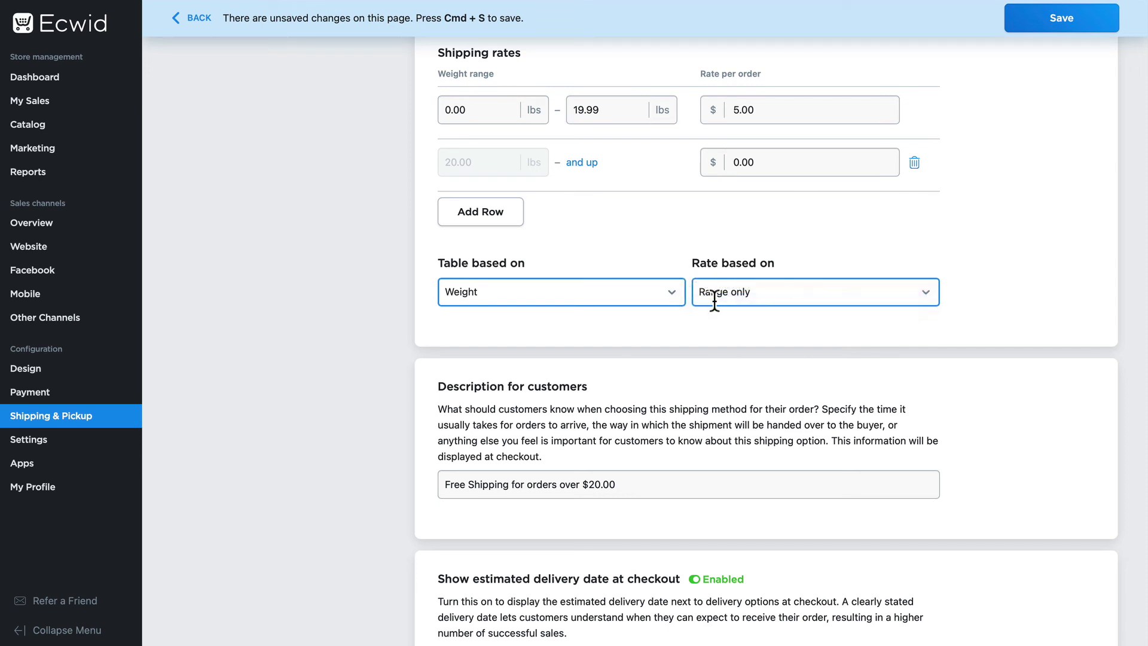